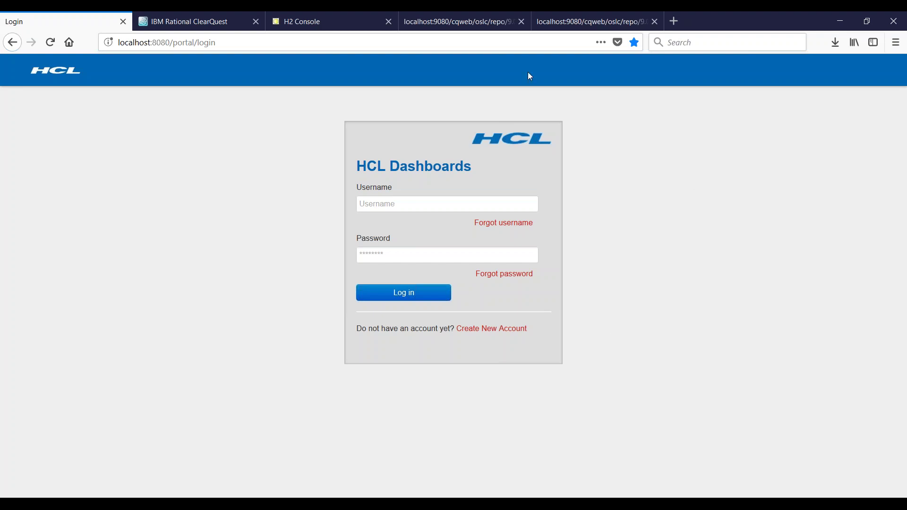
Step: Inspect the chartGadget and queryGadget XML definitions and their OAuth service URLs, then return to ClearQuest
left_click(477, 21)
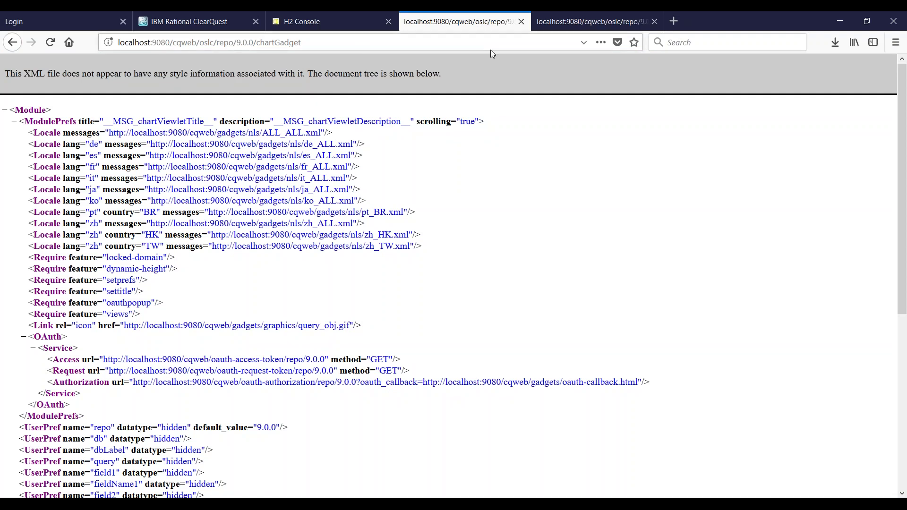
left_click(580, 23)
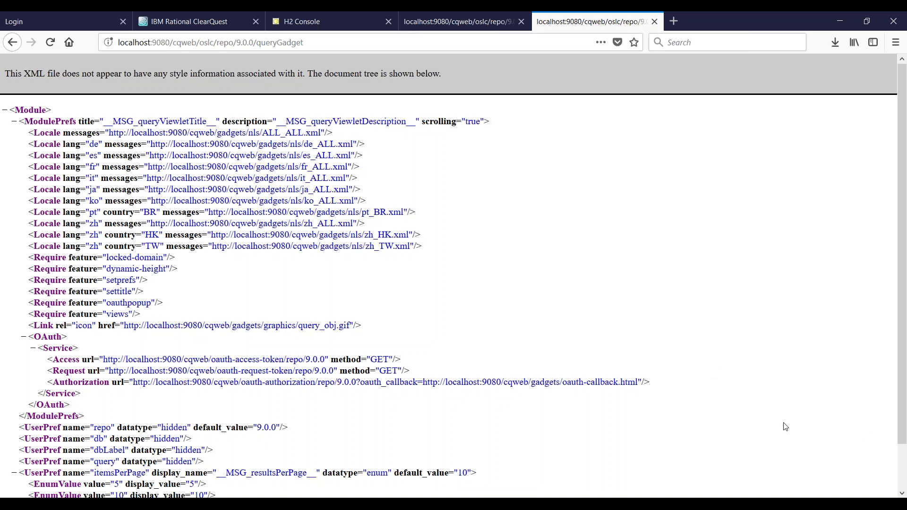
key("ctrl+2")
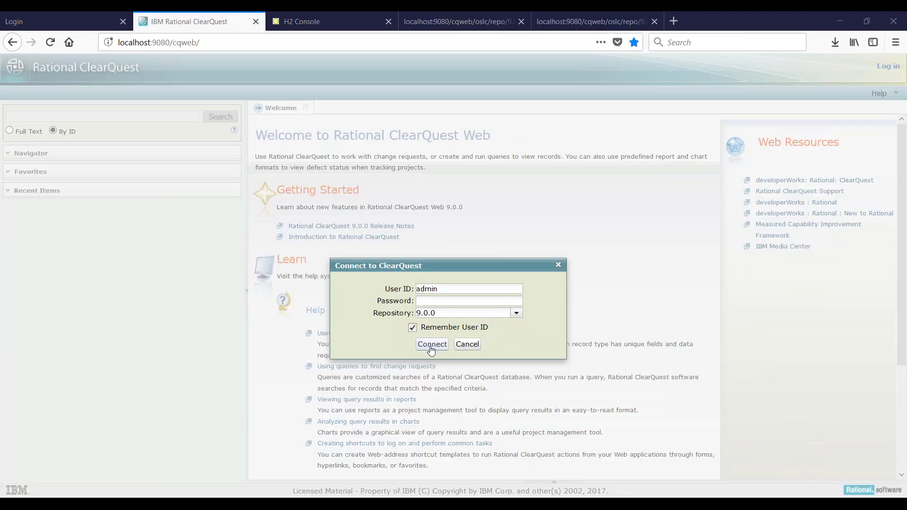
Step: Connect to the 9.0.0 repository and log in to the SAMPL database
left_click(432, 345)
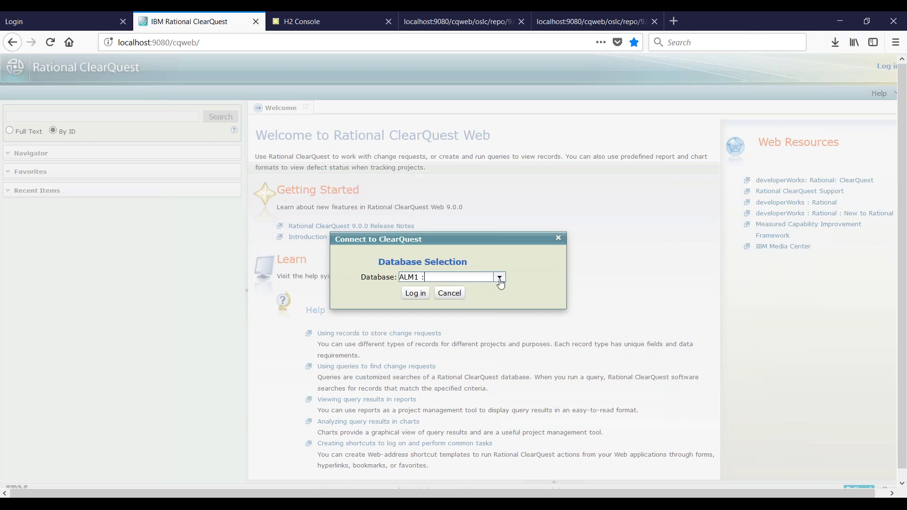
left_click(499, 278)
left_click(453, 307)
left_click(414, 296)
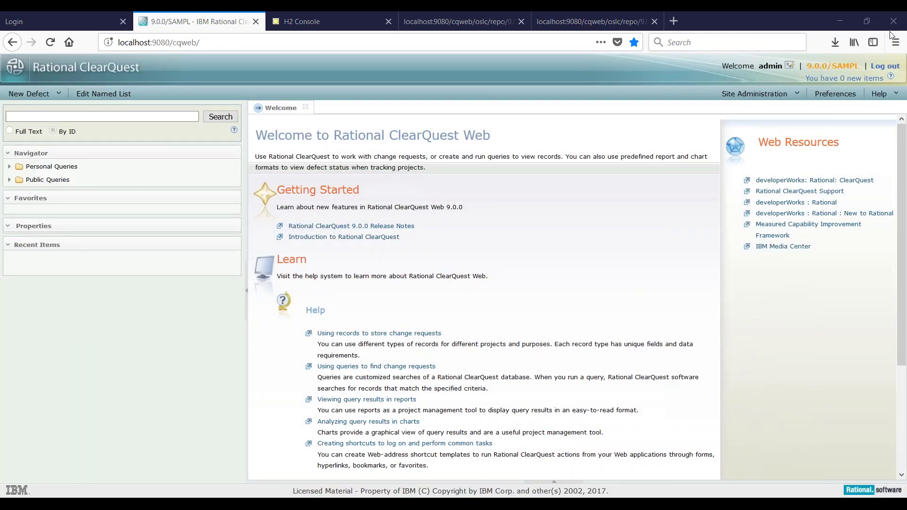
Step: Open OAuth Consumer Management from the Site Administration menu
left_click(797, 95)
left_click(784, 142)
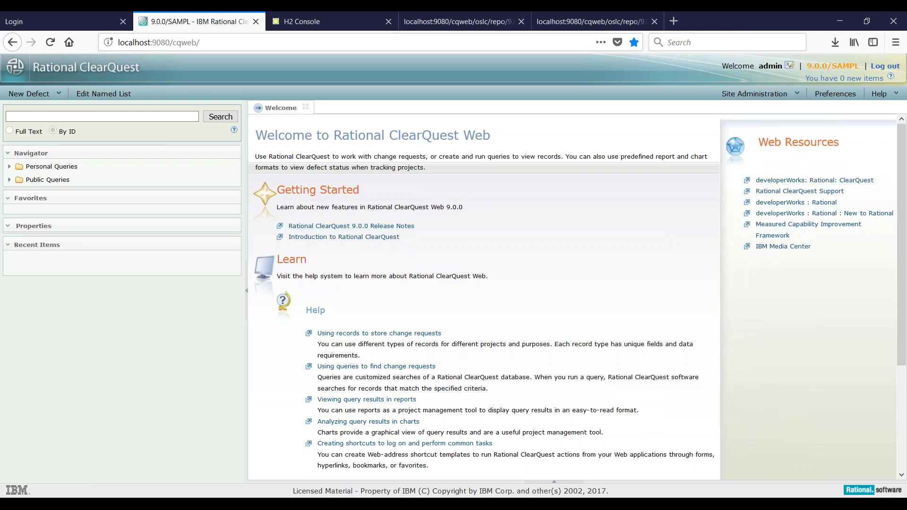
left_click(798, 95)
left_click(772, 144)
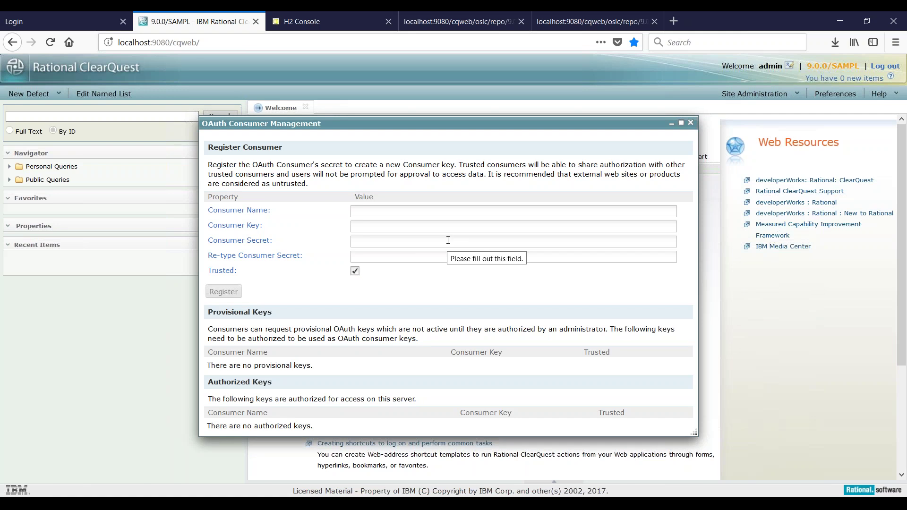
Step: Enter 'dashboard' as both the Consumer Name and the Consumer Key
left_click(407, 213)
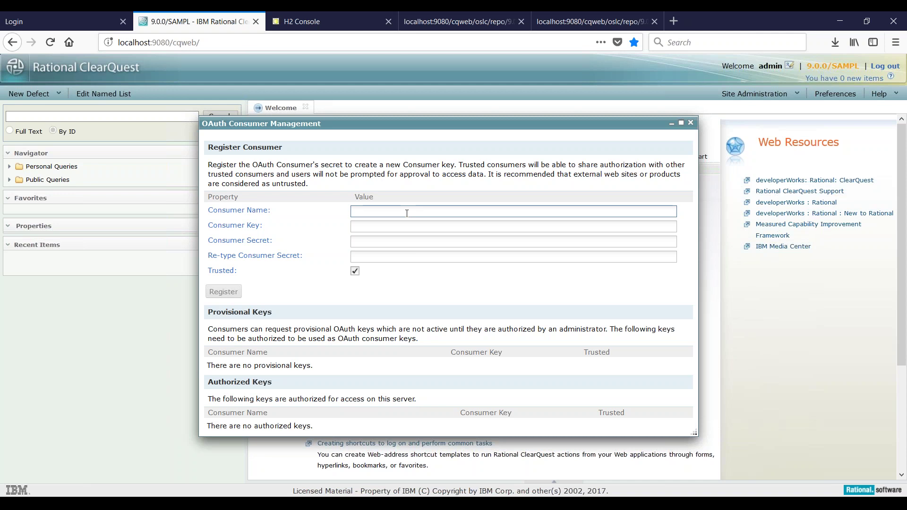
type("dashboard")
key("Tab")
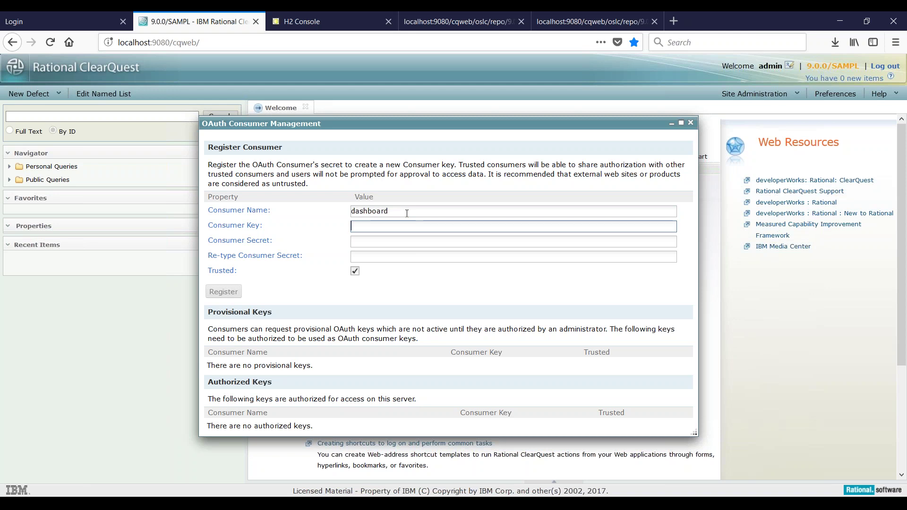
type("dashboard")
Step: Enter the consumer secret twice, keep Trusted checked, and register the dashboard consumer
left_click(402, 242)
type("adminadmin")
left_click(390, 256)
type("adminadmin")
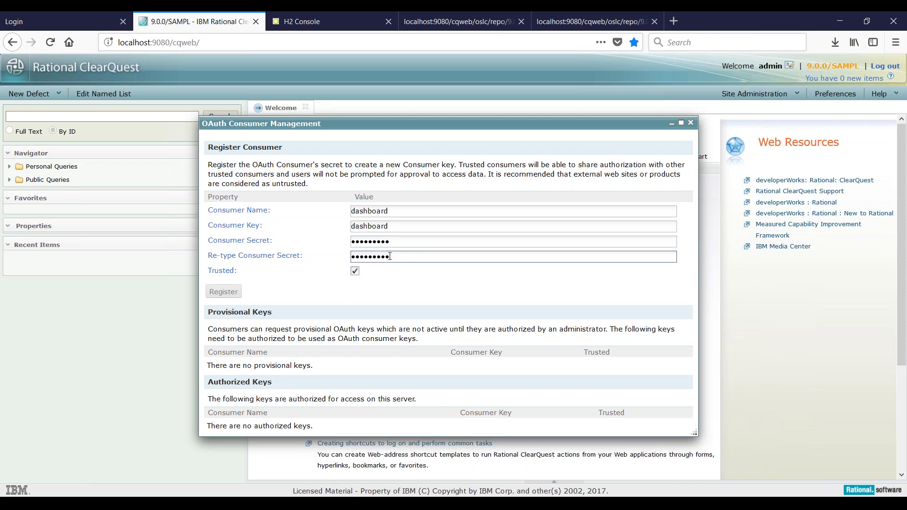
key("Tab")
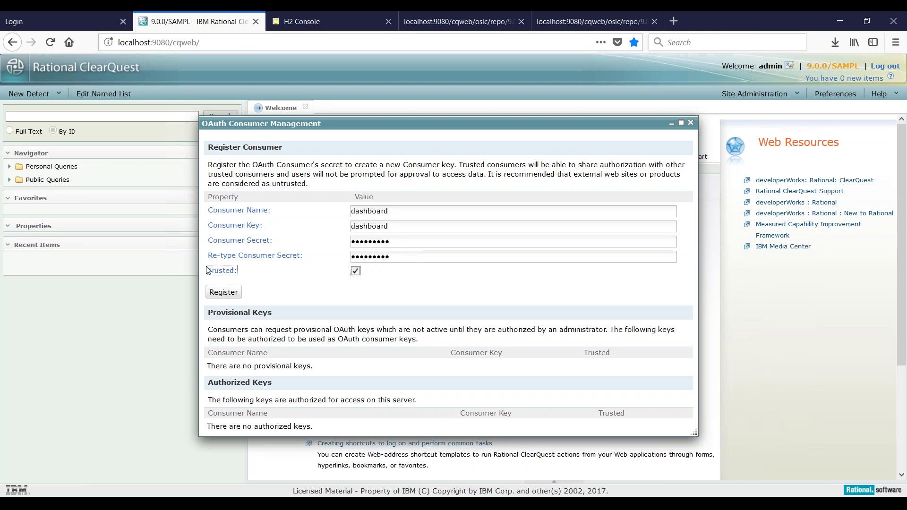
mouse_move(228, 274)
left_click(232, 294)
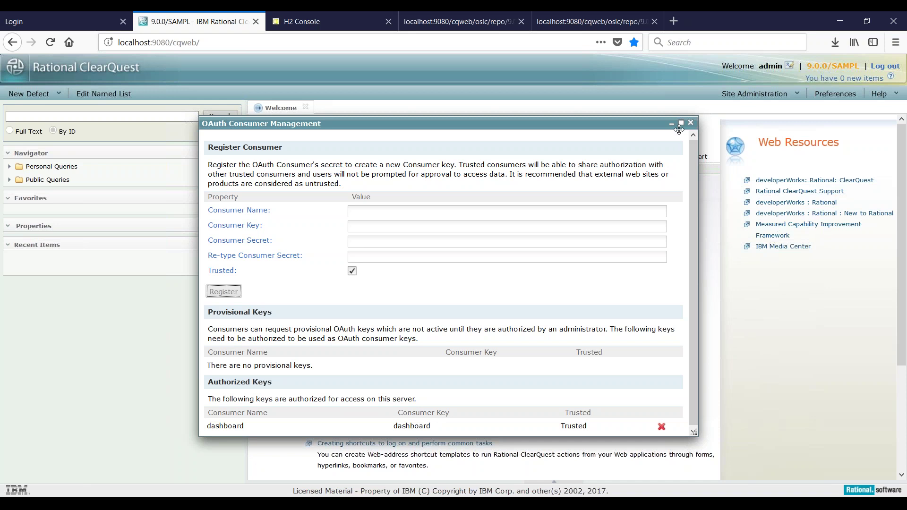
Step: Log in to HCL Dashboards using the saved login credentials
left_click(64, 20)
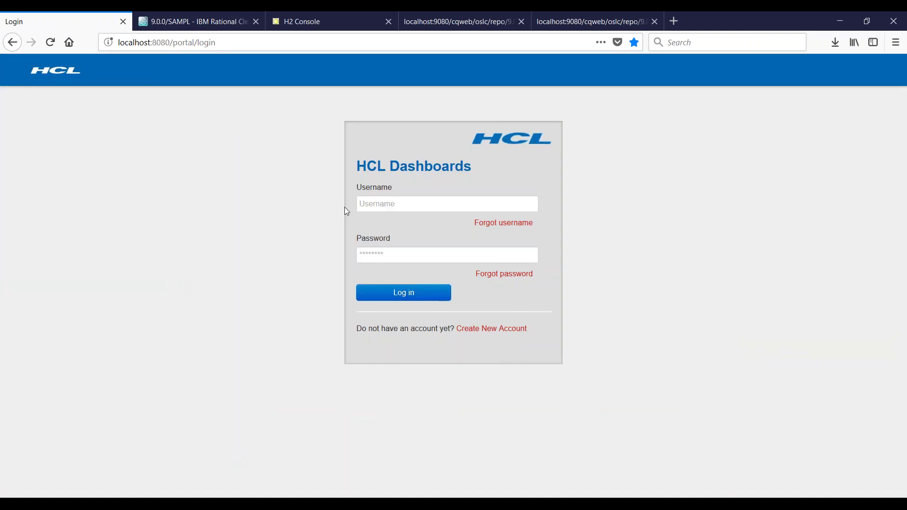
left_click(443, 207)
left_click(448, 203)
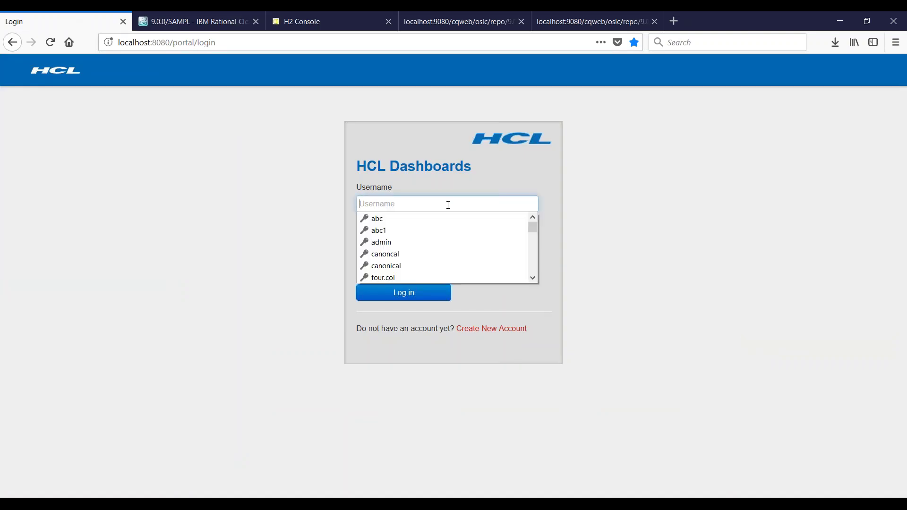
left_click(429, 265)
left_click(420, 296)
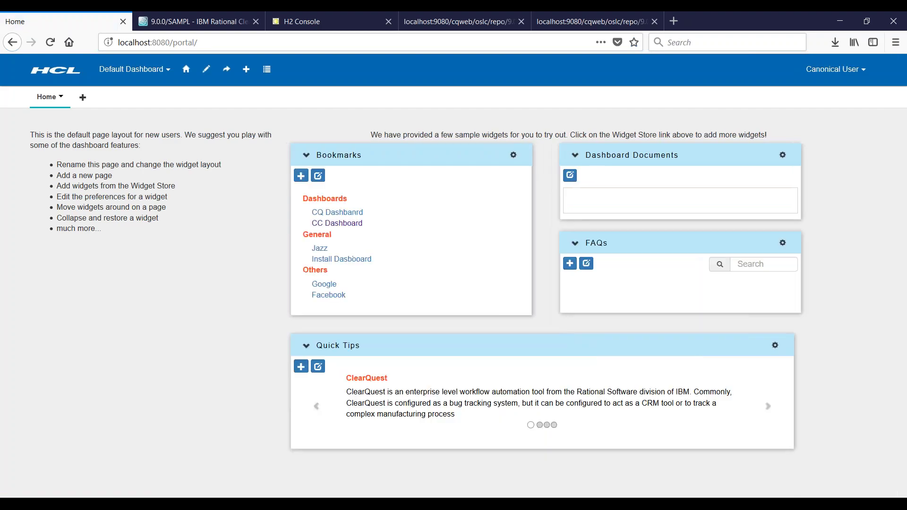
Step: Go to Administration > OAuth Friends and start adding a new OAuth friend
left_click(865, 71)
left_click(839, 101)
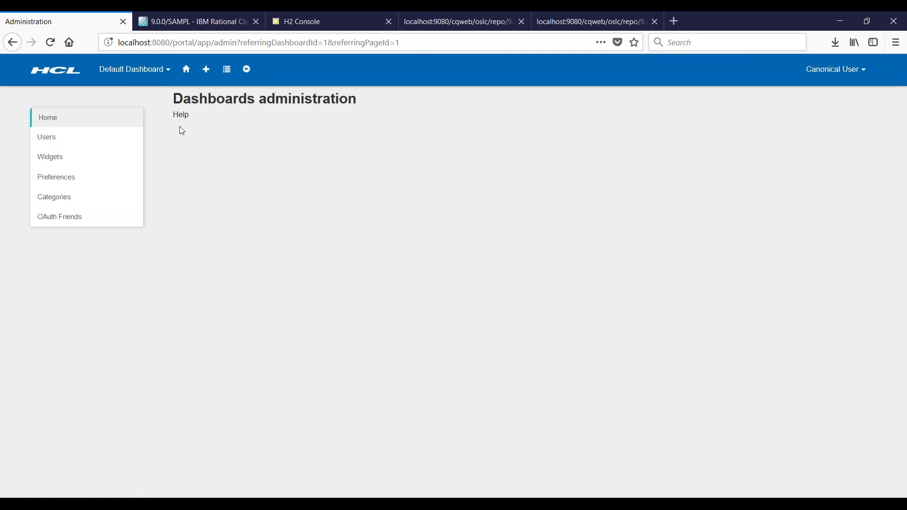
left_click(64, 217)
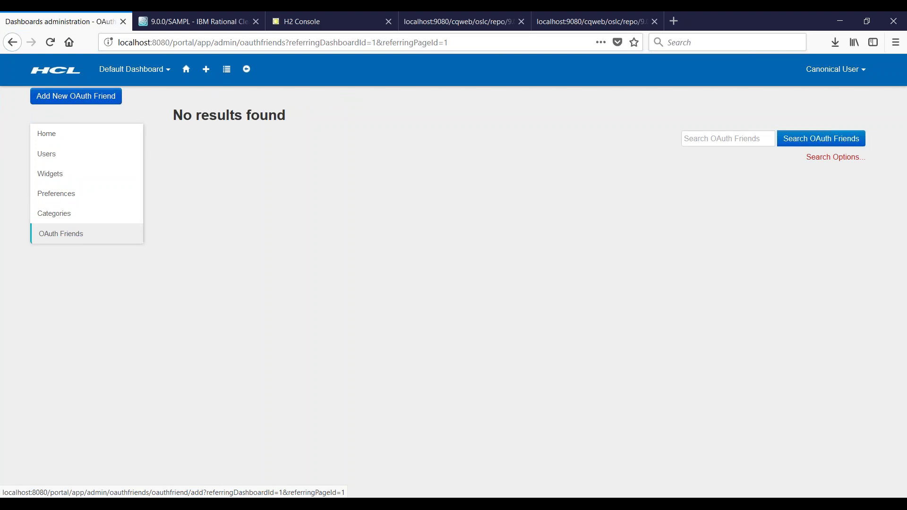
left_click(75, 96)
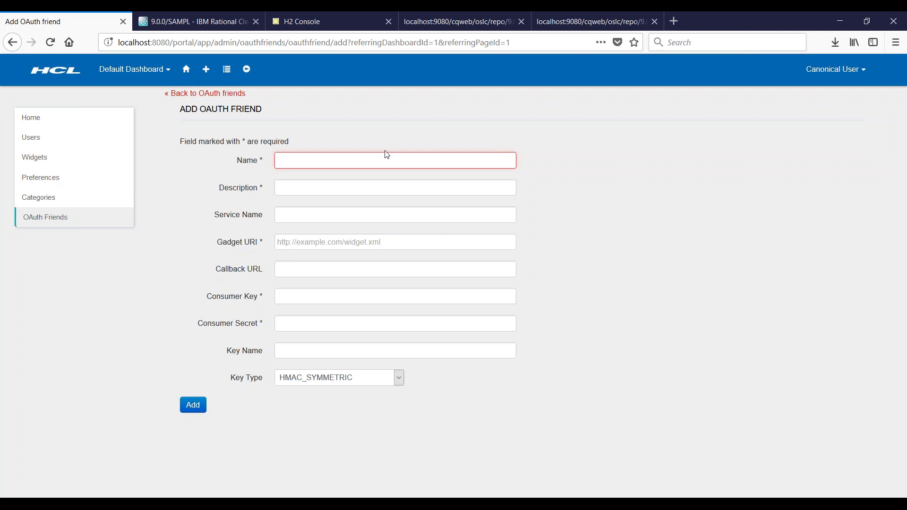
Step: Set the OAuth friend's name to 'CQWeb local' and its description to 'ClearQuest Web'
type("CQ")
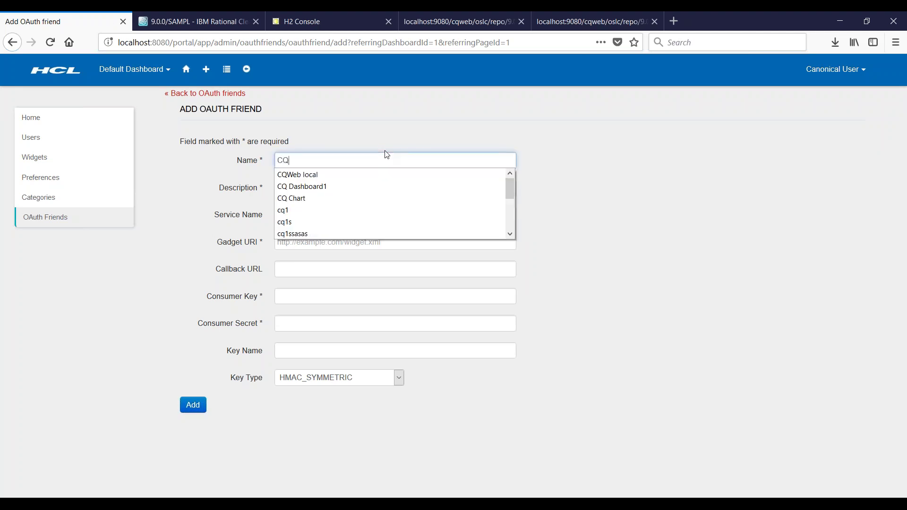
left_click(324, 178)
key("Tab")
type("C")
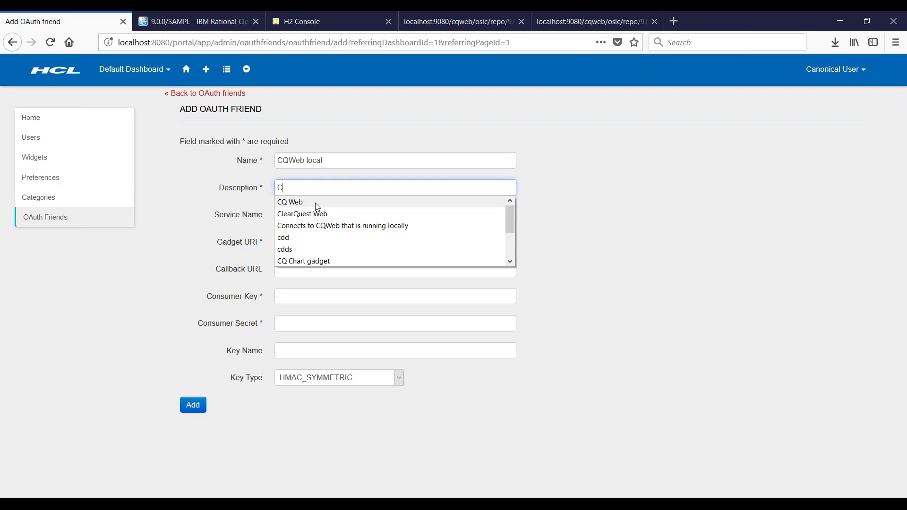
left_click(318, 214)
key("Tab")
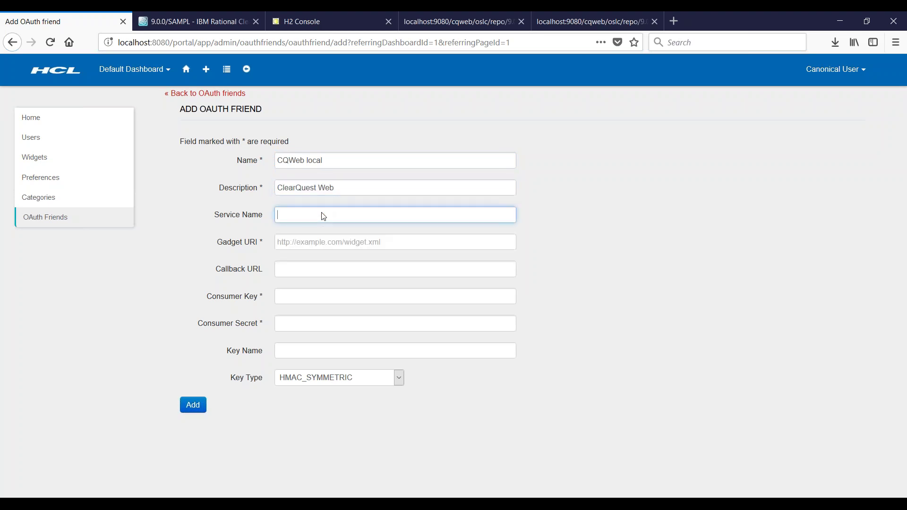
left_click(321, 242)
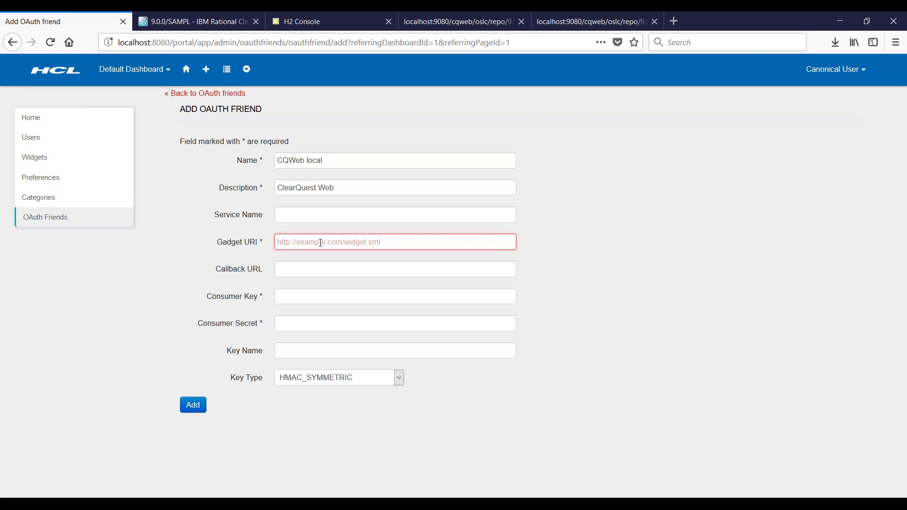
left_click(317, 247)
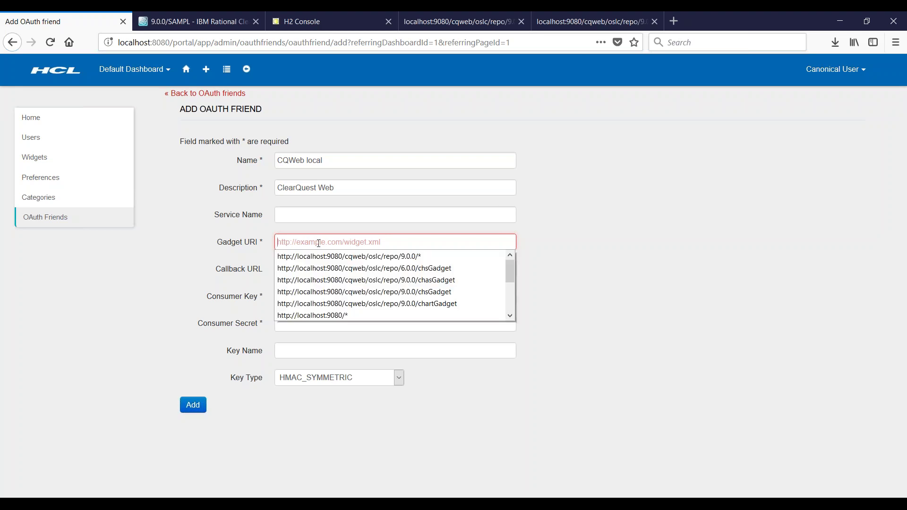
left_click(365, 304)
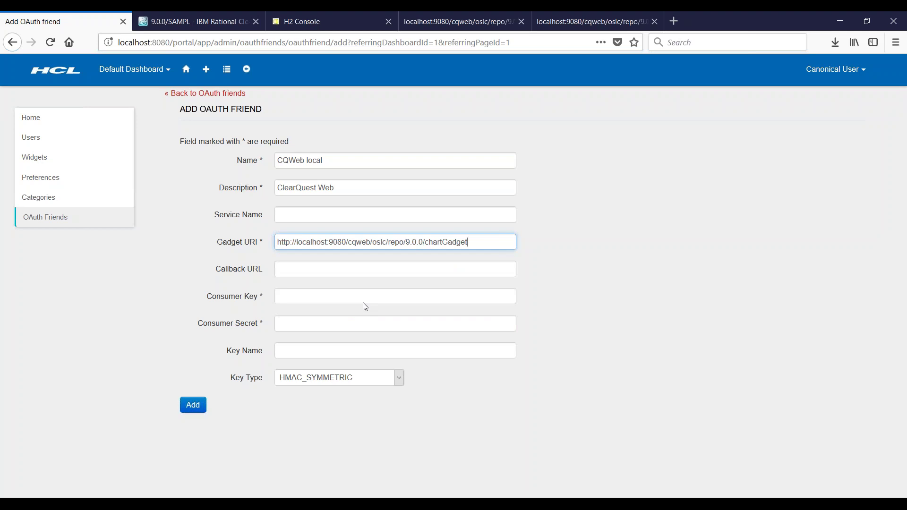
left_click_drag(425, 242, 518, 242)
key("BackSpace")
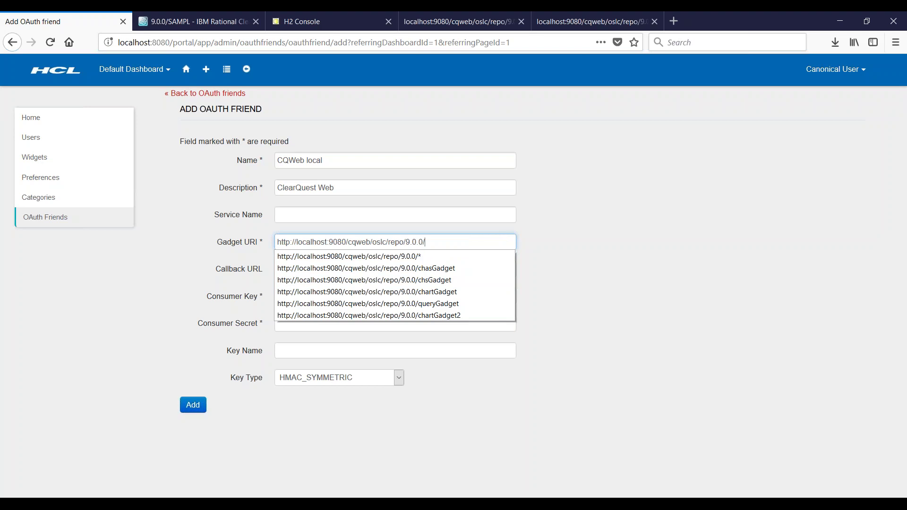
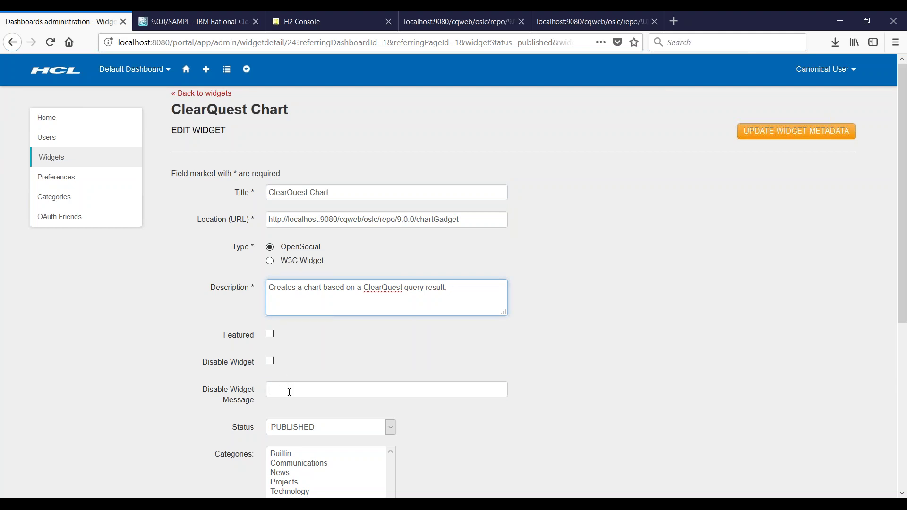
Step: Scroll down through the ClearQuest Chart widget's Edit Widget details
scroll(892, 401, "down", 4)
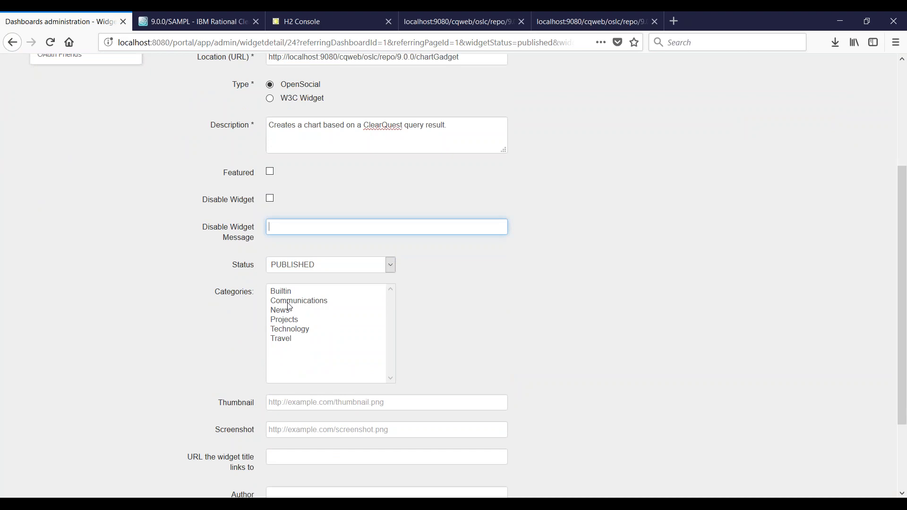
Step: Put the ClearQuest Chart widget in the Projects category and update it
left_click(286, 323)
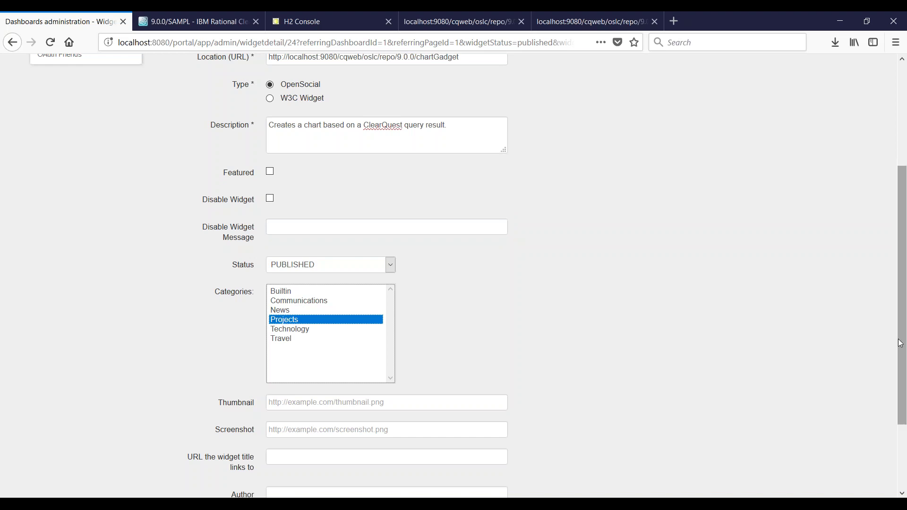
scroll(901, 397, "down", 3)
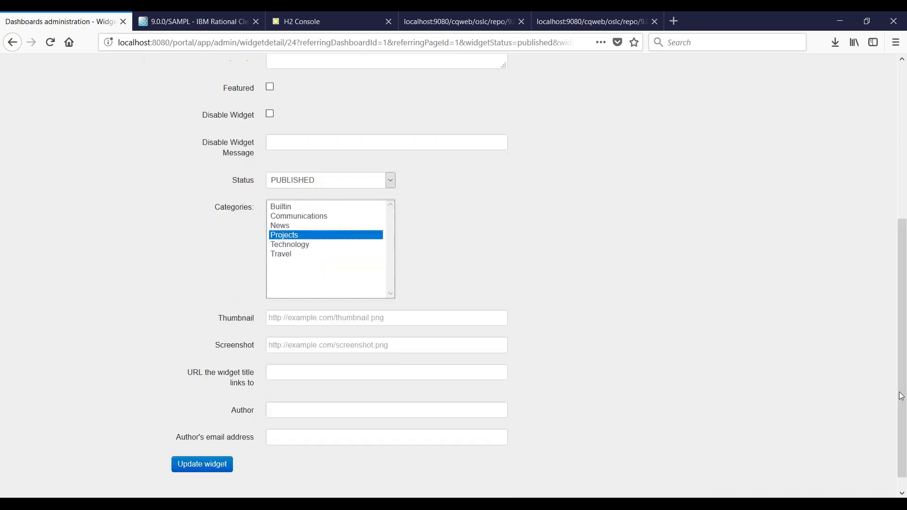
left_click(214, 470)
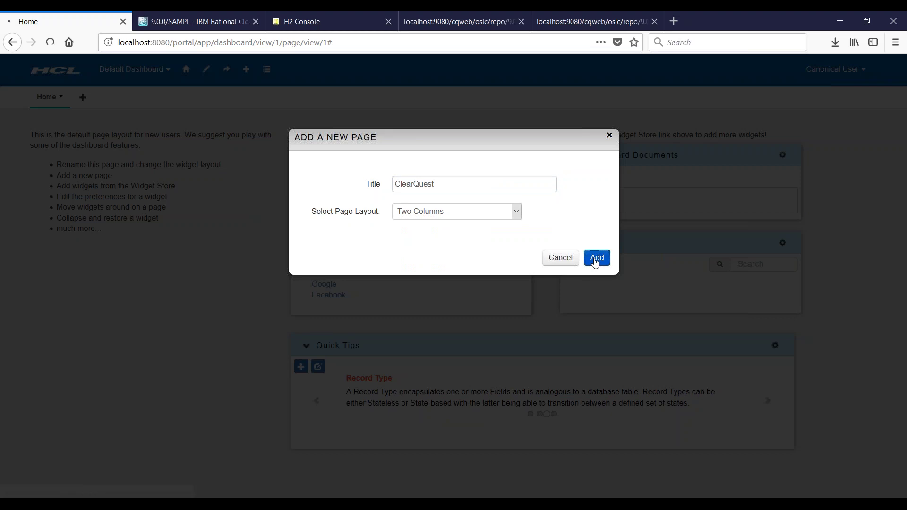
Step: Create the two-column ClearQuest page and bring up its Widget Store search box
left_click(595, 259)
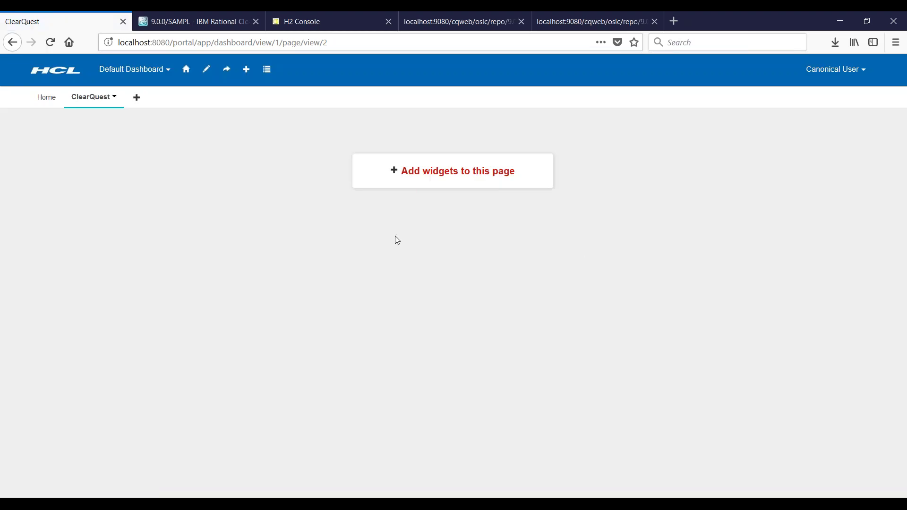
left_click(467, 177)
left_click(157, 124)
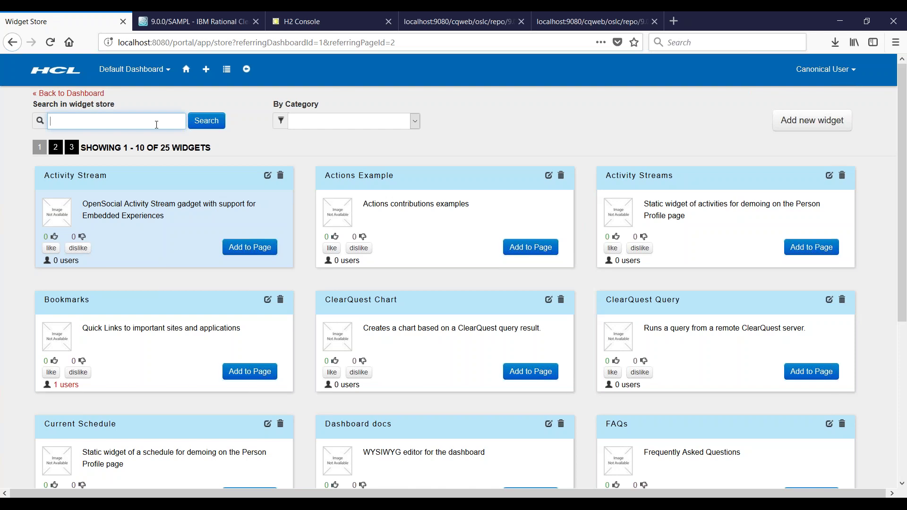
Step: Search 'chart', add both ClearQuest widgets, and drag the Chart widget to the right column
type("chart")
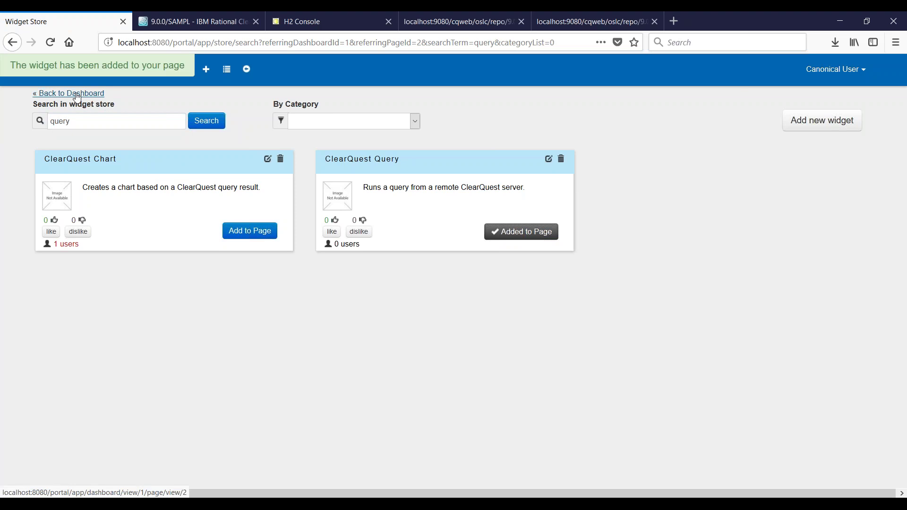
left_click(77, 93)
left_click_drag(291, 203, 710, 123)
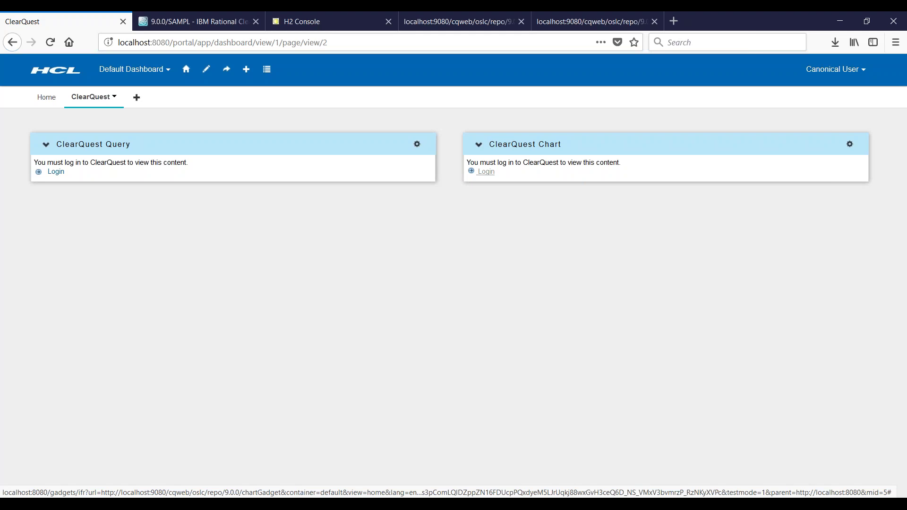
Step: Authorize the Chart widget to access ClearQuest as user admin with the account password
left_click(486, 171)
left_click(257, 180)
double_click(230, 184)
type("admin")
key("Tab")
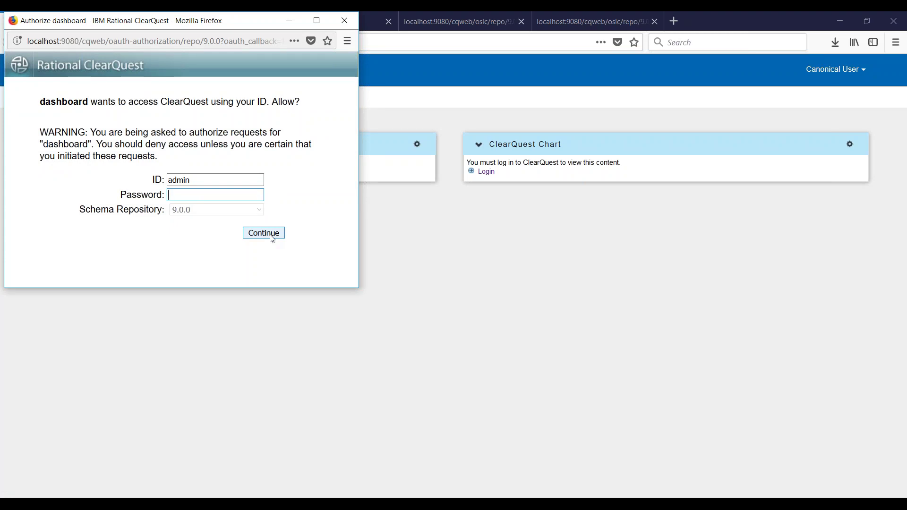
left_click(272, 238)
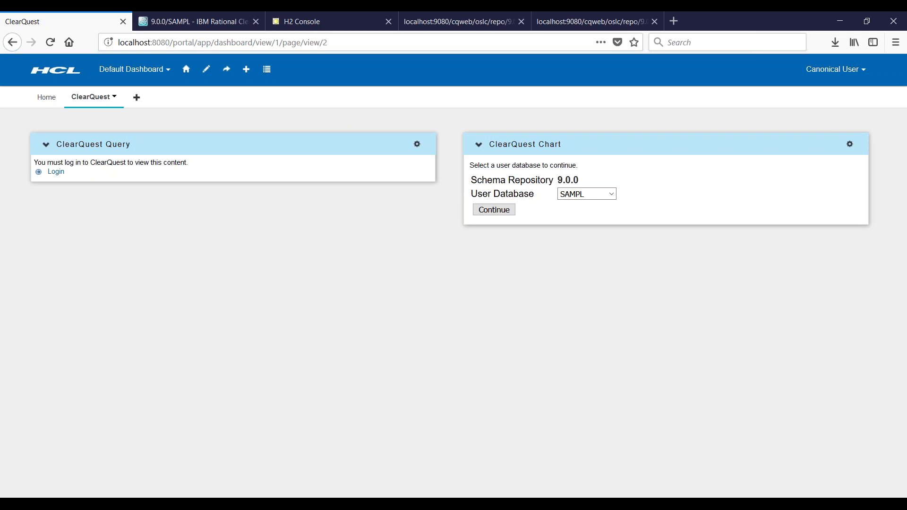
Step: Connect the chart to SAMPL and change its chart type from Bar Chart to Column Chart
left_click(488, 214)
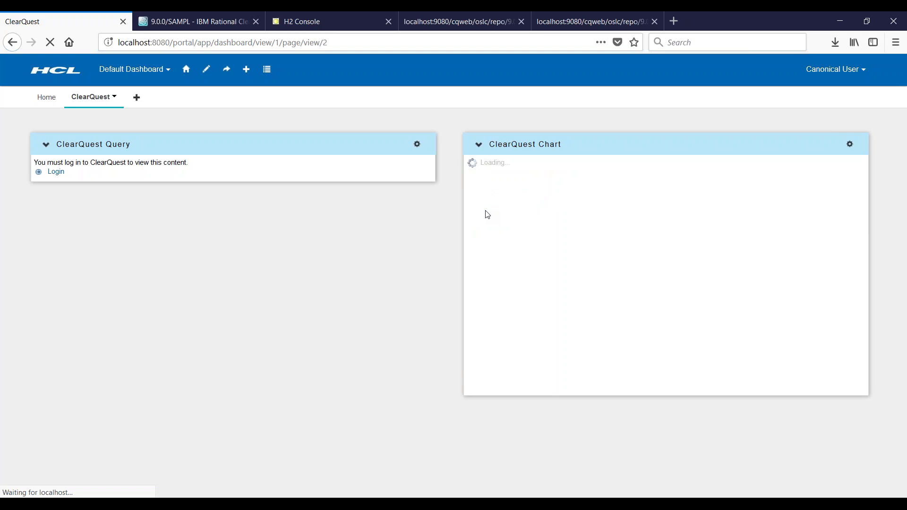
left_click(613, 193)
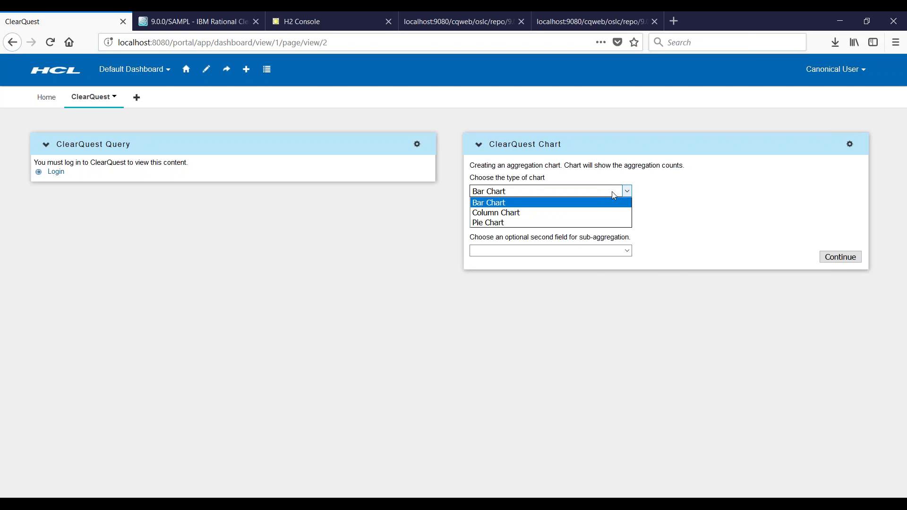
left_click(703, 199)
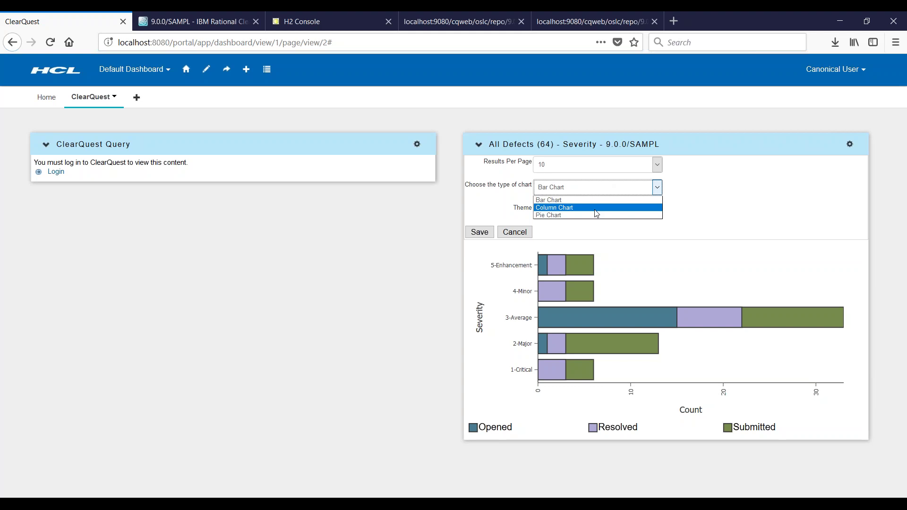
left_click(593, 216)
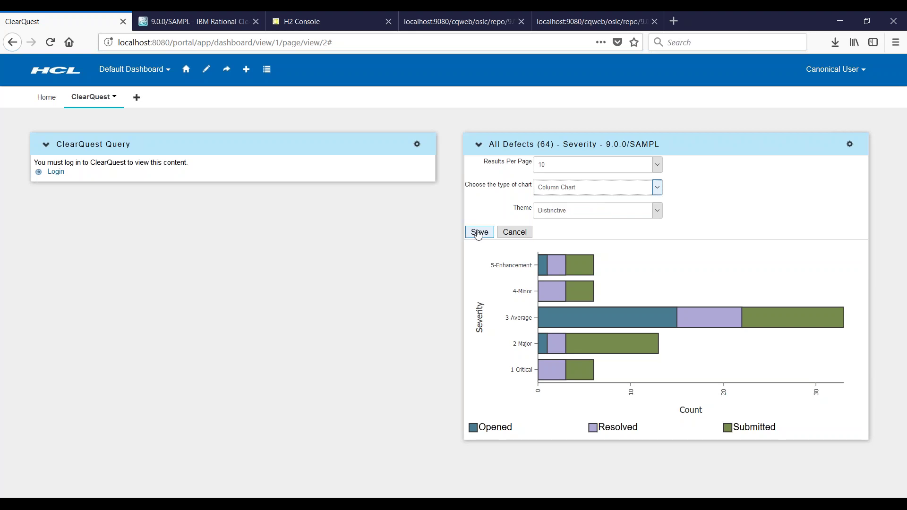
Step: Save the Column Chart settings and pick the recolour option from the widget's gear menu
left_click(479, 233)
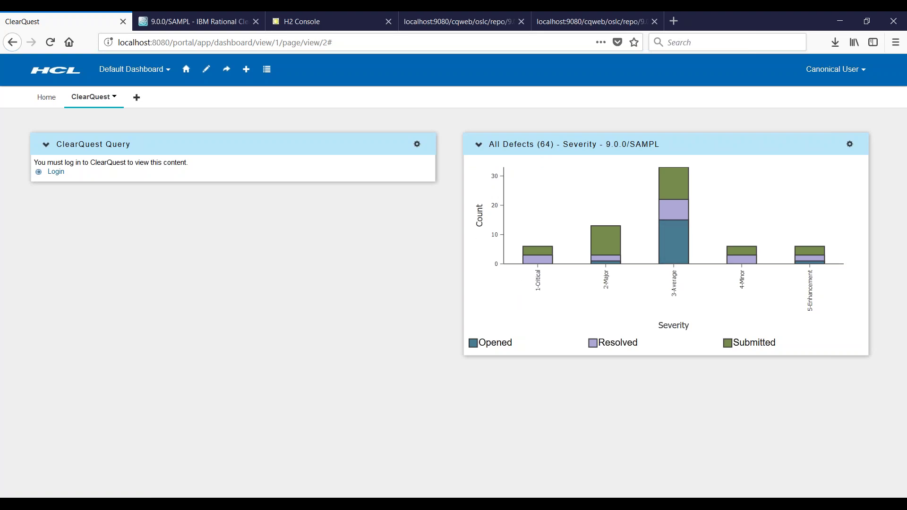
left_click(850, 144)
left_click(861, 159)
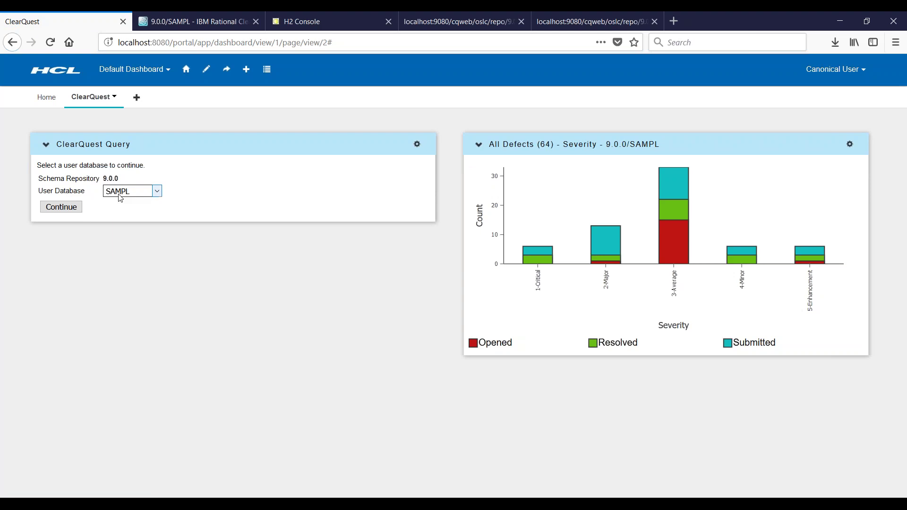
Step: Connect the Query widget to SAMPL and choose the Public Queries 'All Defects' query
left_click(70, 208)
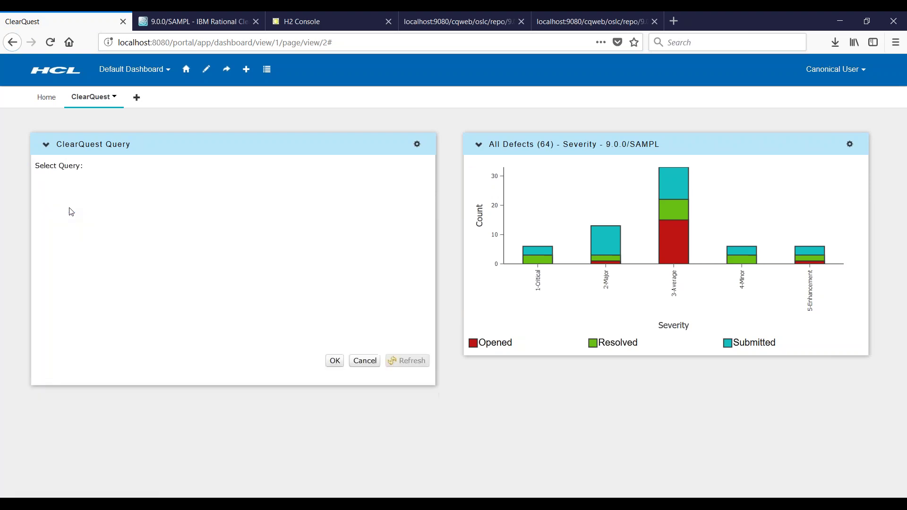
left_click(40, 192)
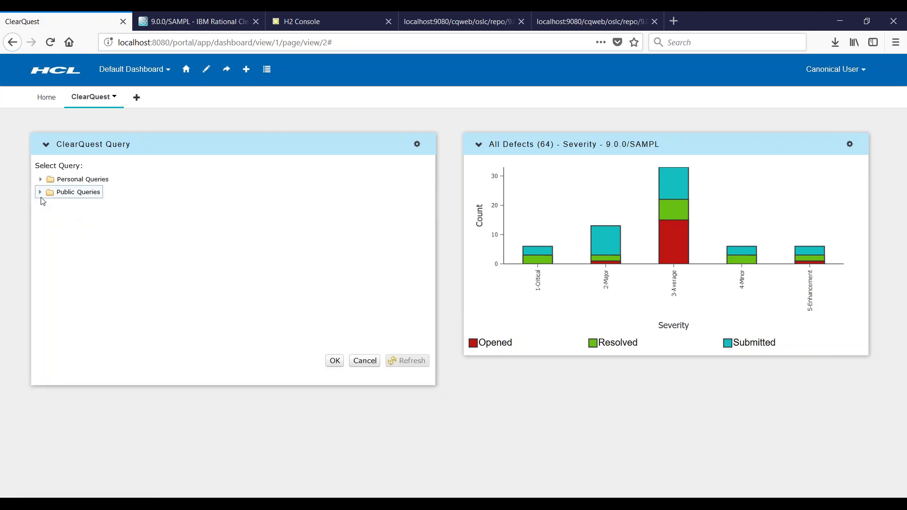
left_click(93, 316)
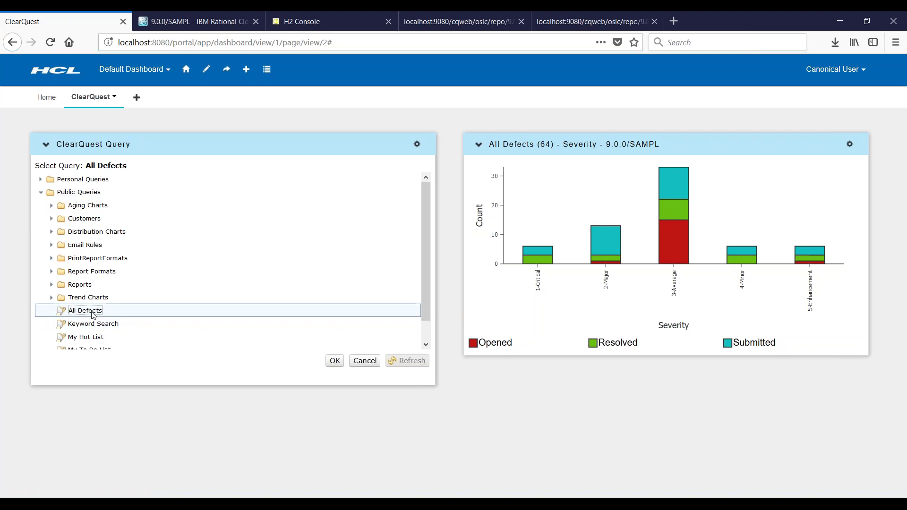
left_click(335, 360)
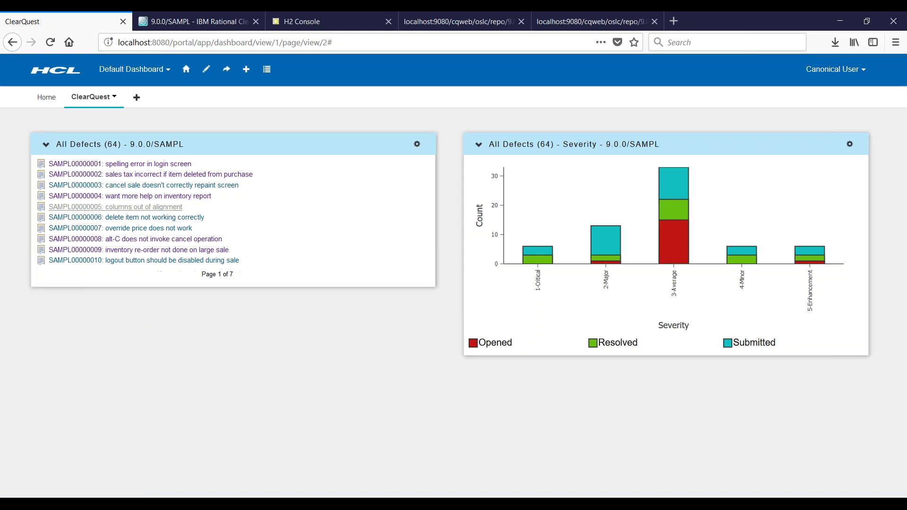
Step: Open defect SAMPL00000005 in ClearQuest Web and put it into Modify mode
left_click(131, 211)
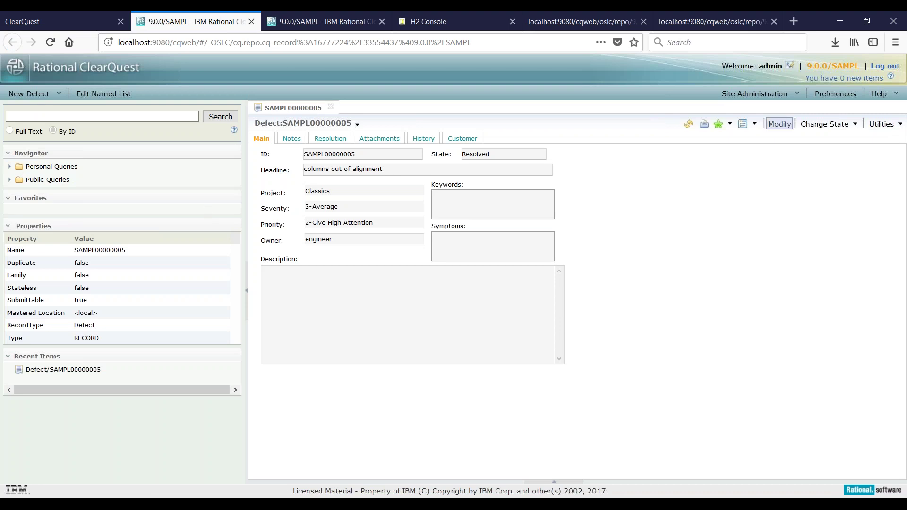
left_click(780, 124)
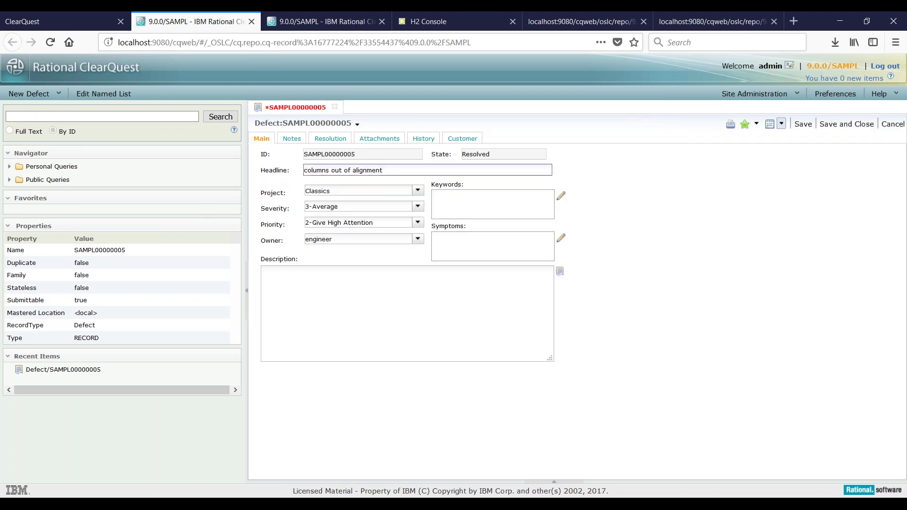